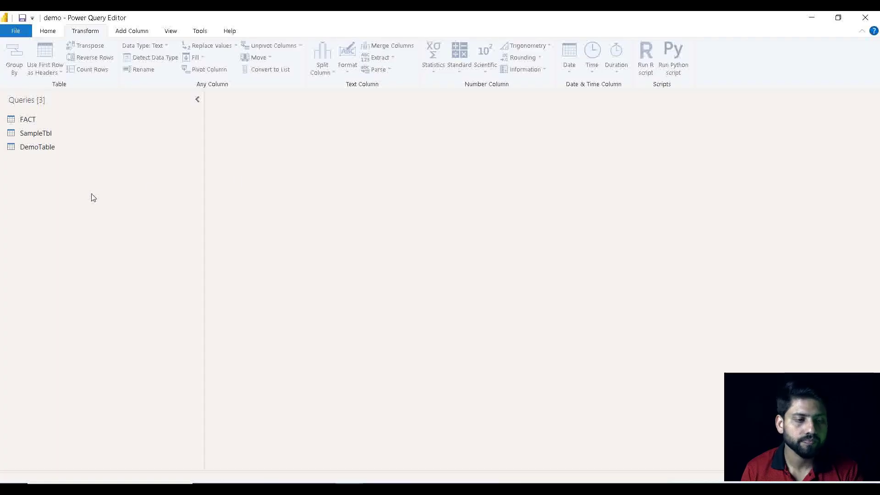
Start a new Enter Data table and name its first column 'Sample Col'
click(47, 31)
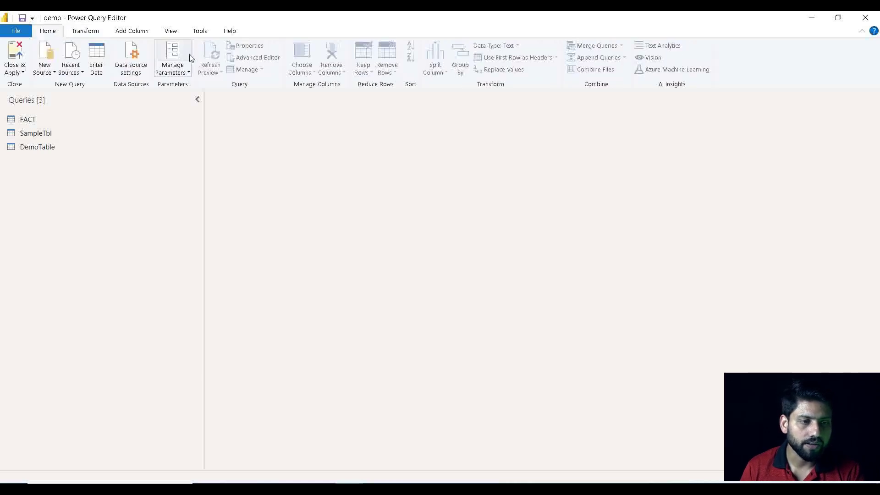
click(97, 60)
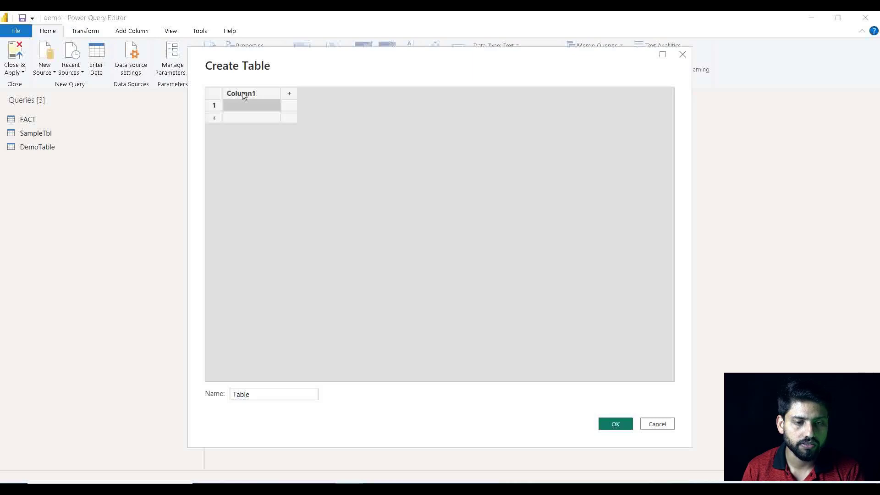
double_click(255, 94)
text(Sam)
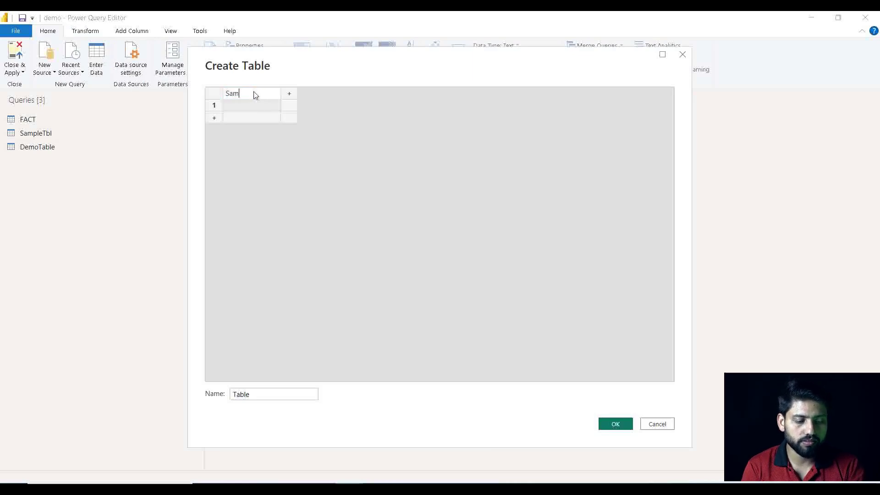
text(ple Col)
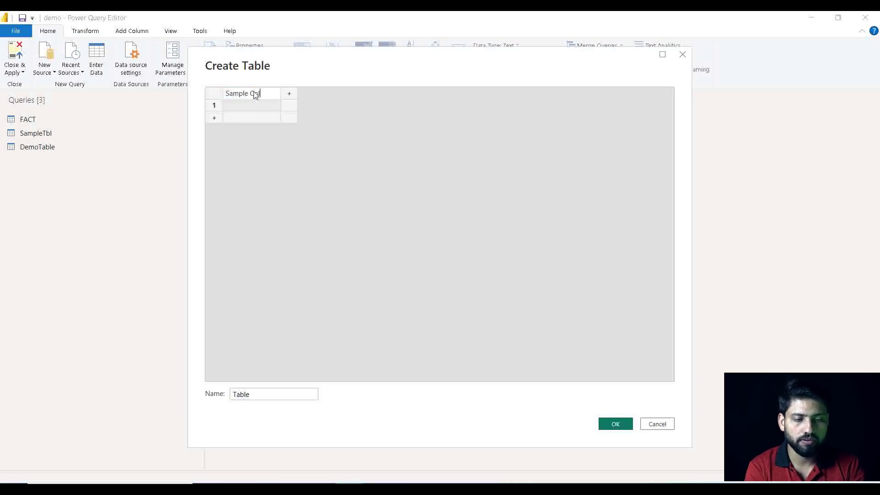
click(256, 107)
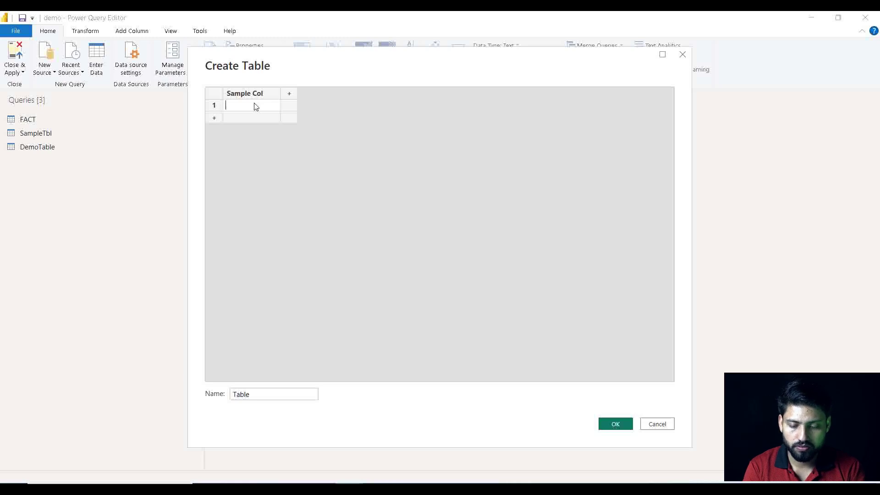
Enter four dates in Sample Col: 2/24/2023, 2/23/2023, 2/24/2022 and 2/24/2021
text(24)
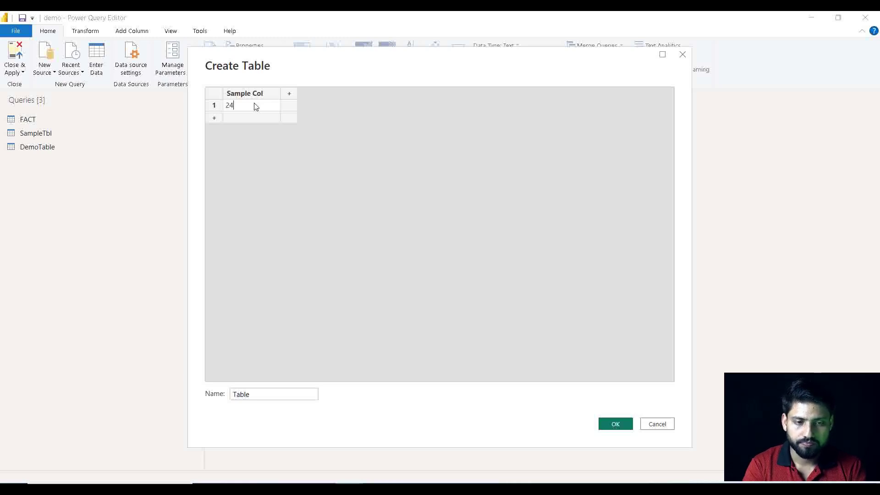
key(BackSpace)
key(BackSpace)
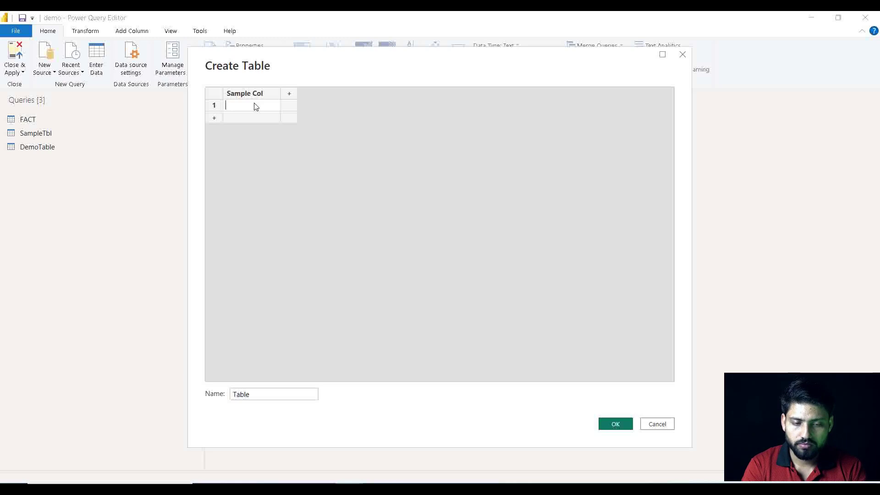
text(2)
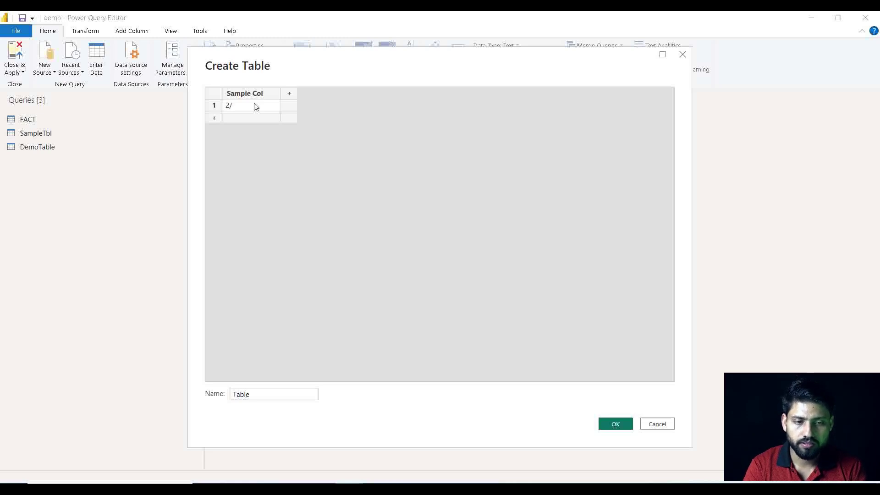
text(/24)
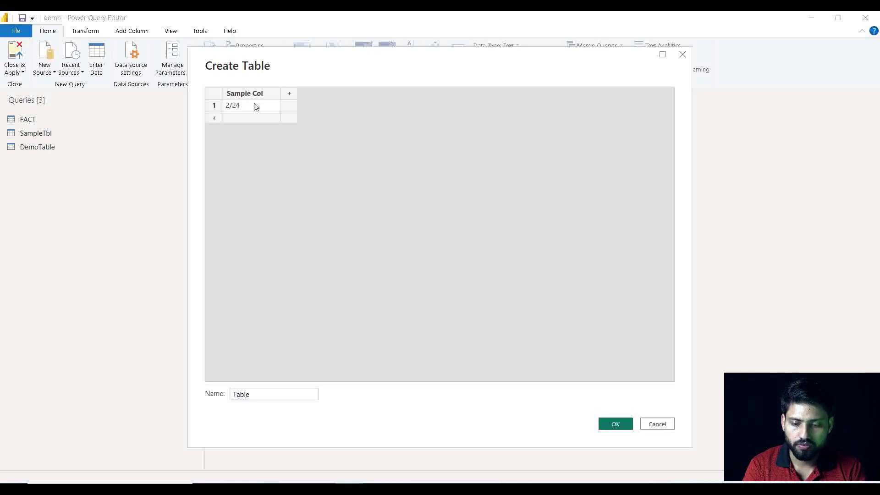
text(/)
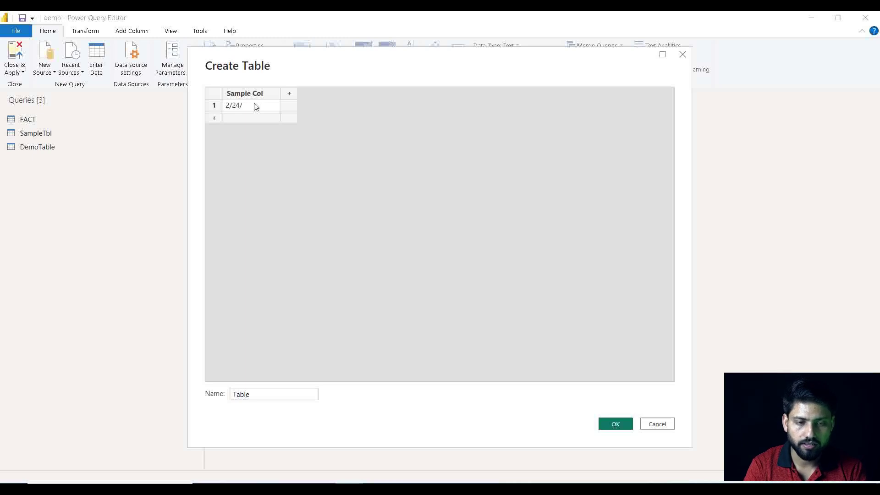
text(2023)
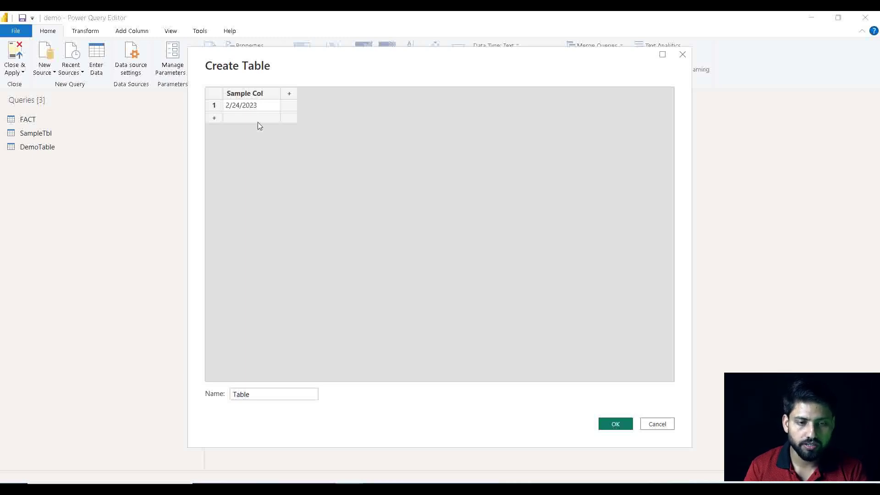
click(258, 120)
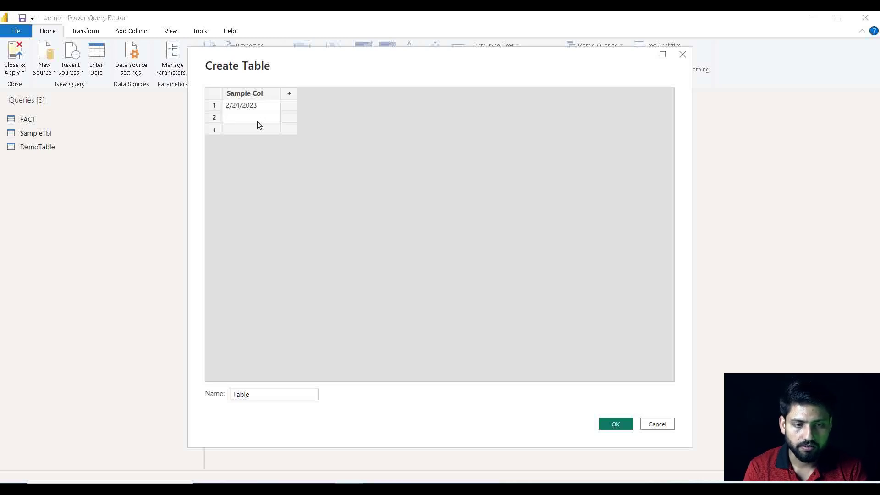
text(2)
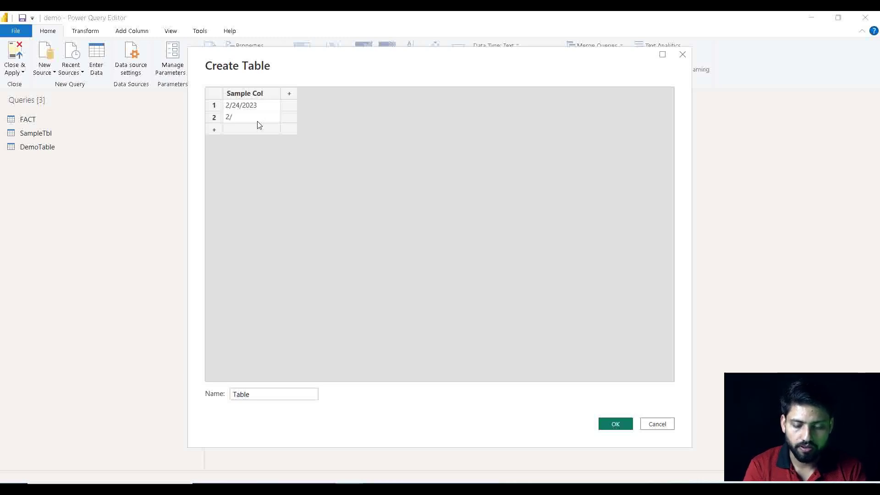
text(/23)
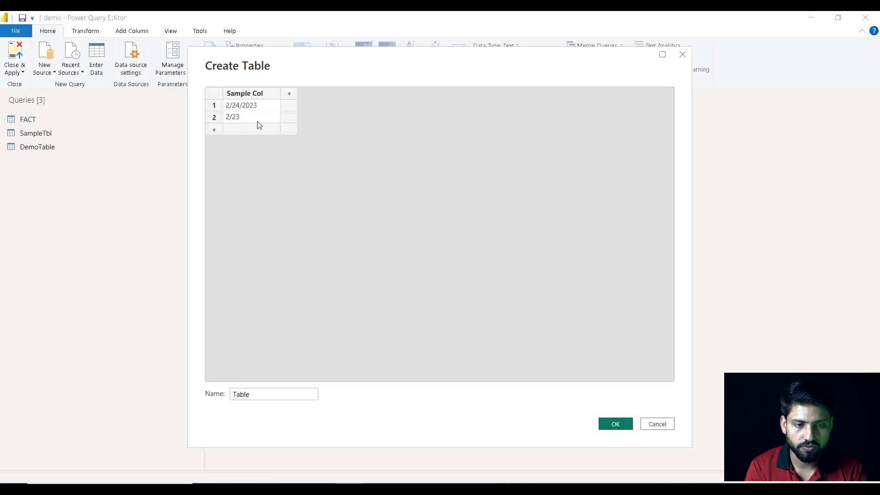
text(/2023)
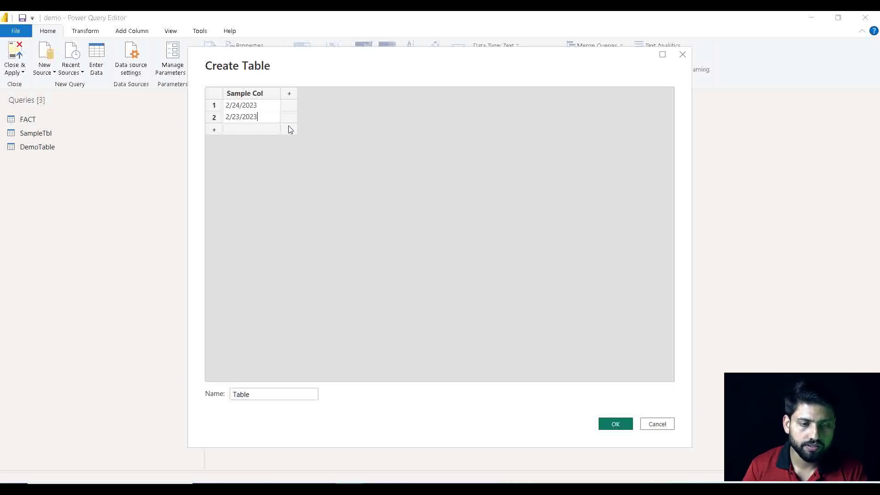
click(272, 131)
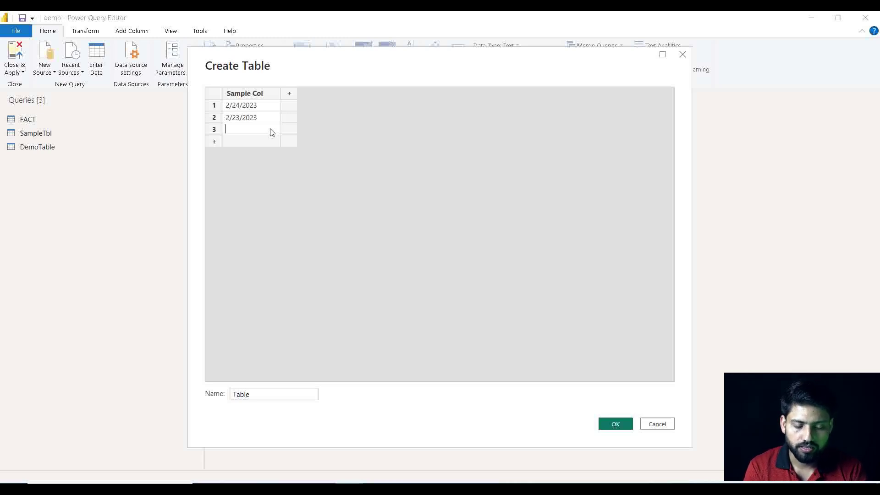
text(2)
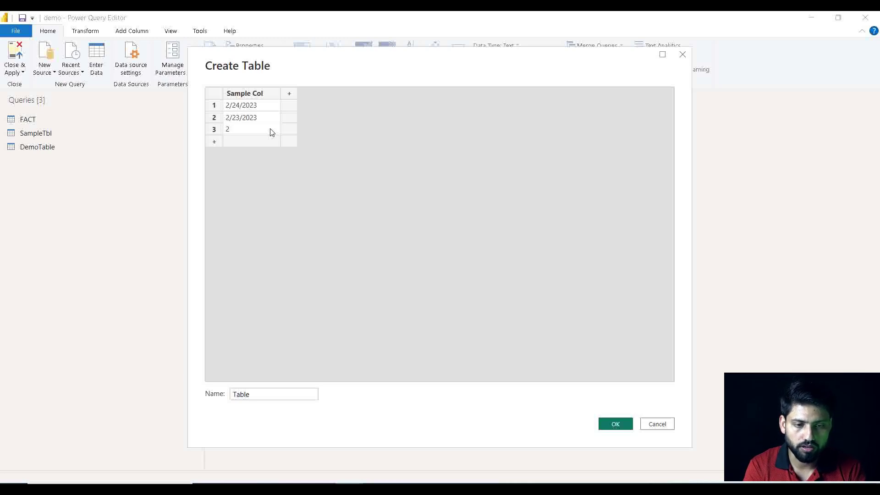
text(/24)
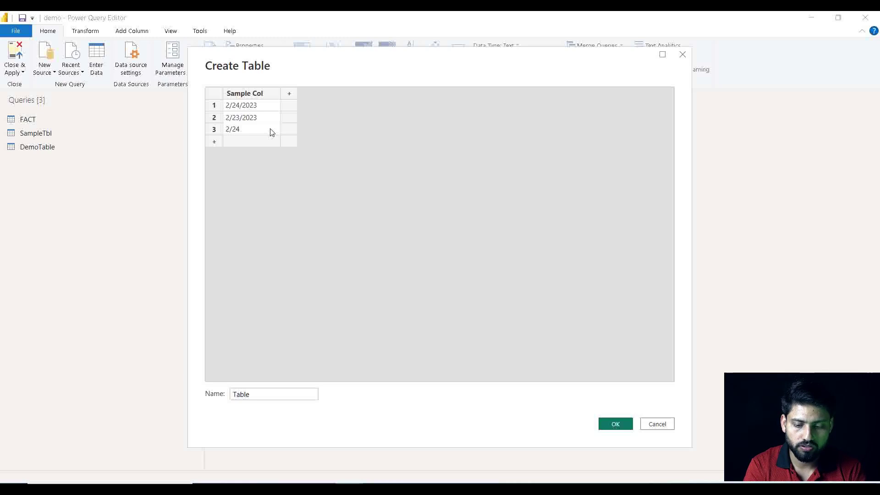
text(/2022)
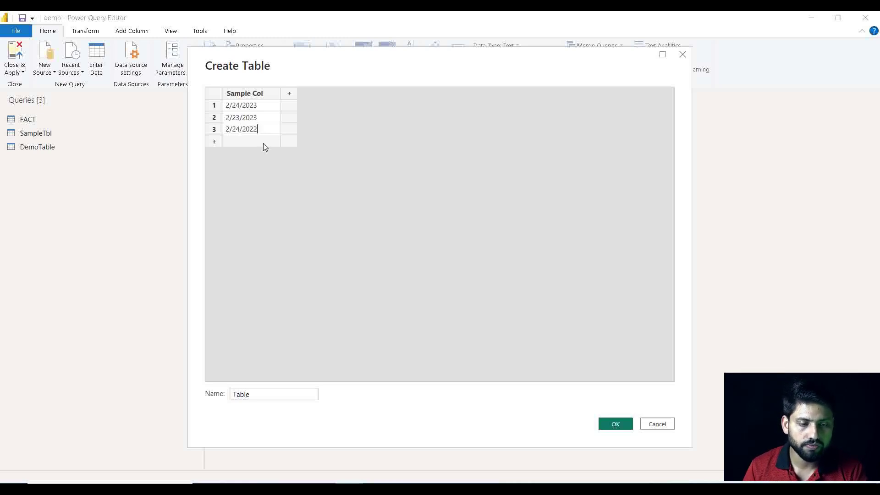
key(Return)
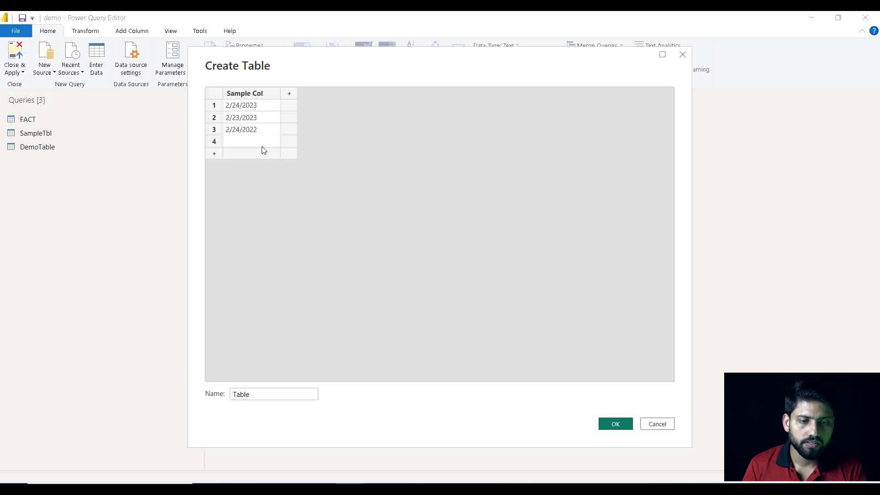
text(2/2)
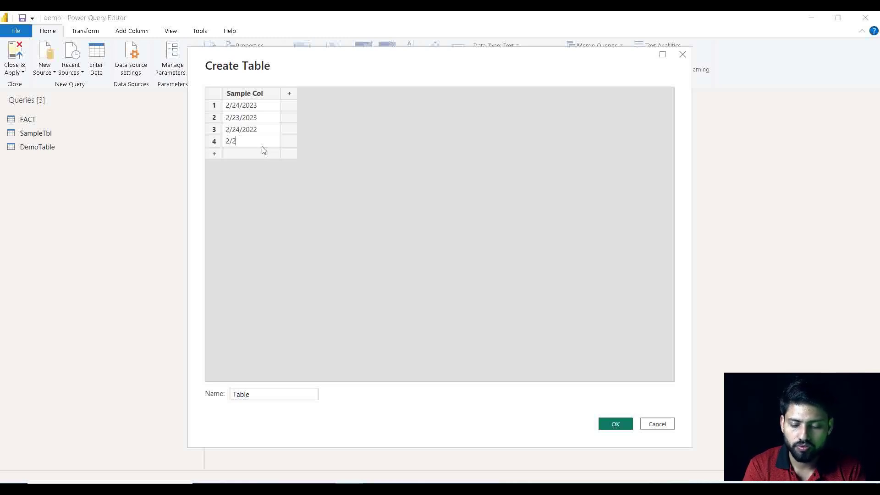
text(4/)
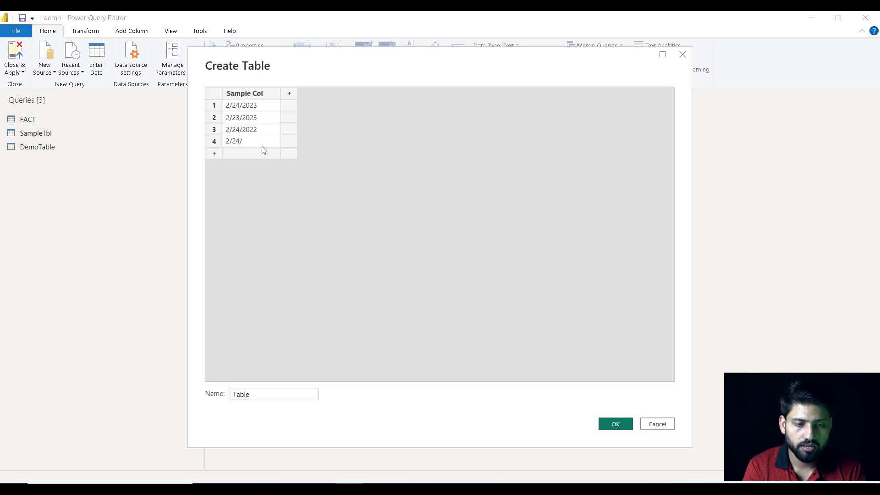
text(2021)
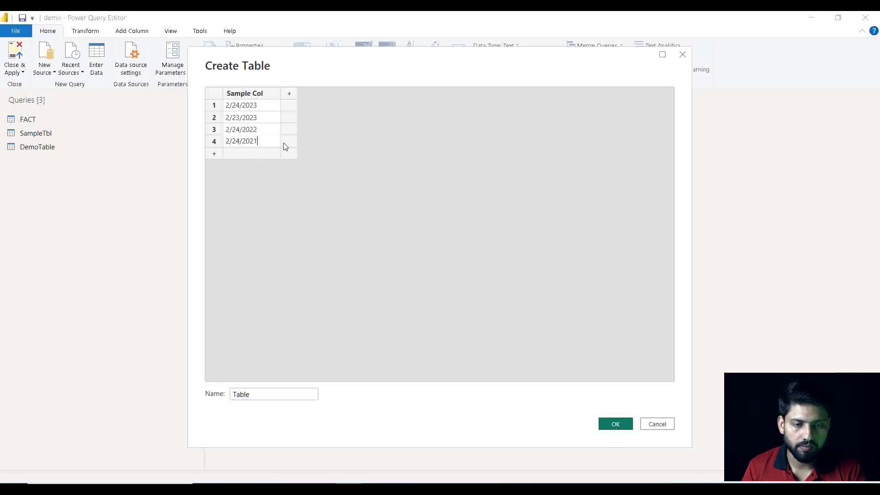
click(377, 229)
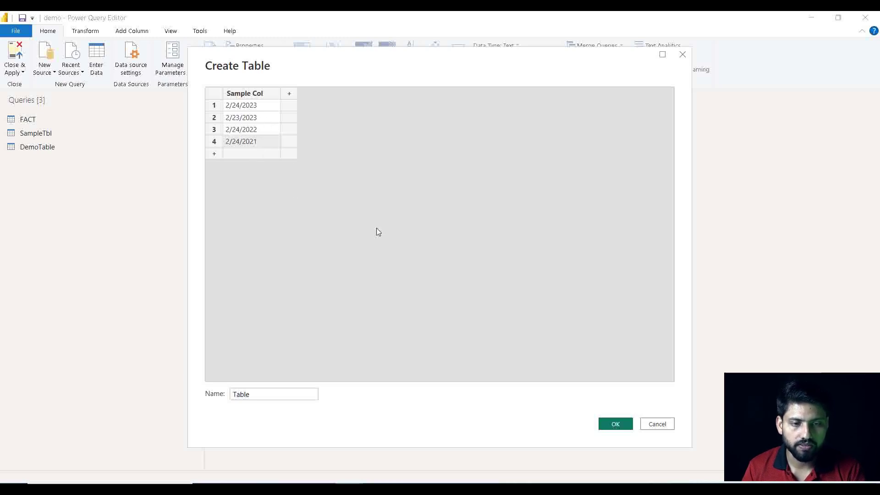
Rename the table to 'DemoTable2' and create it
click(234, 396)
text(Demo)
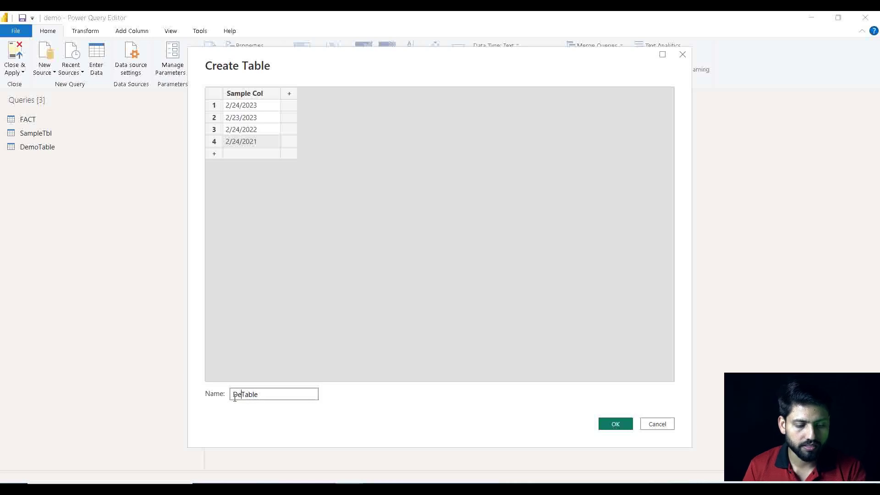
key(Right)
key(Right)
key(Right)
key(Right)
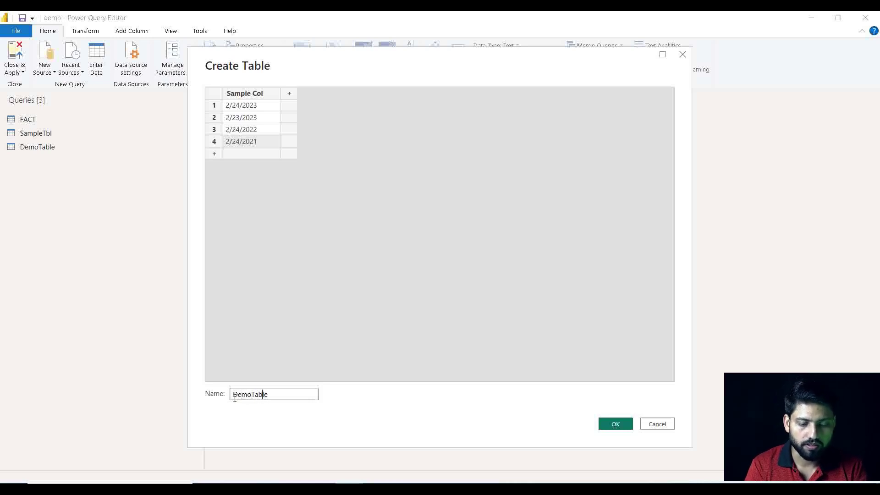
text(2)
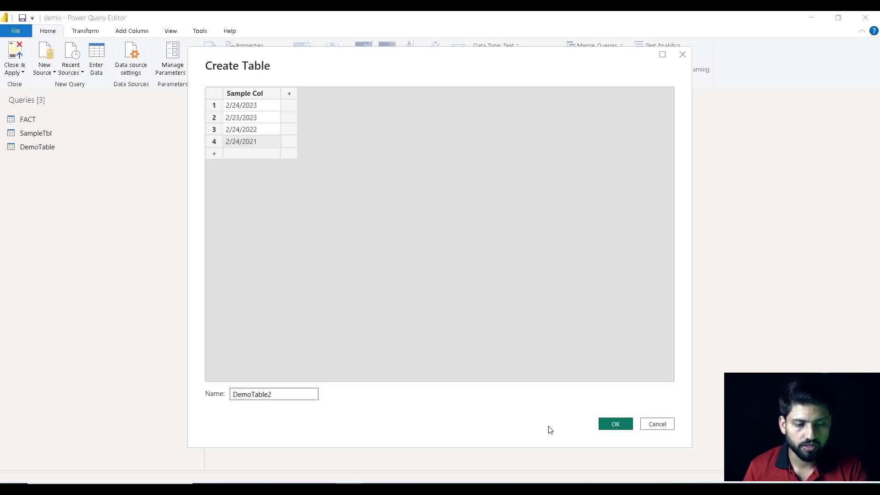
click(615, 424)
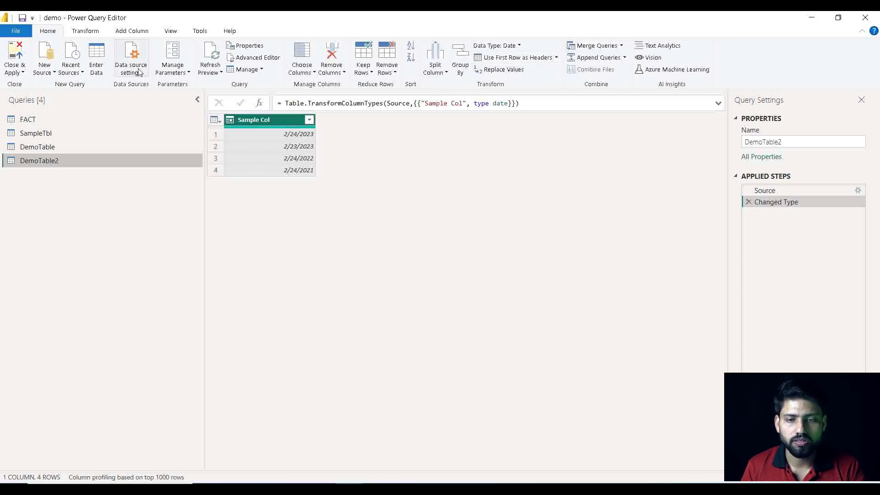
click(86, 31)
click(569, 62)
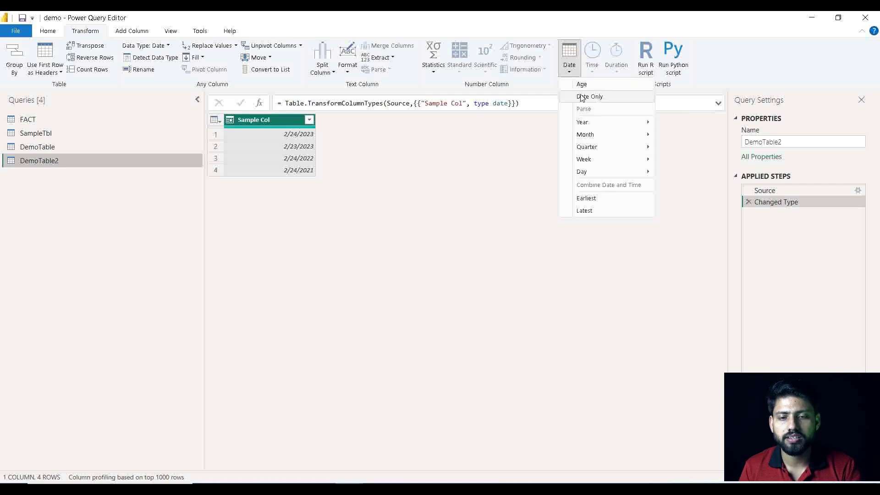
mouse_move(583, 126)
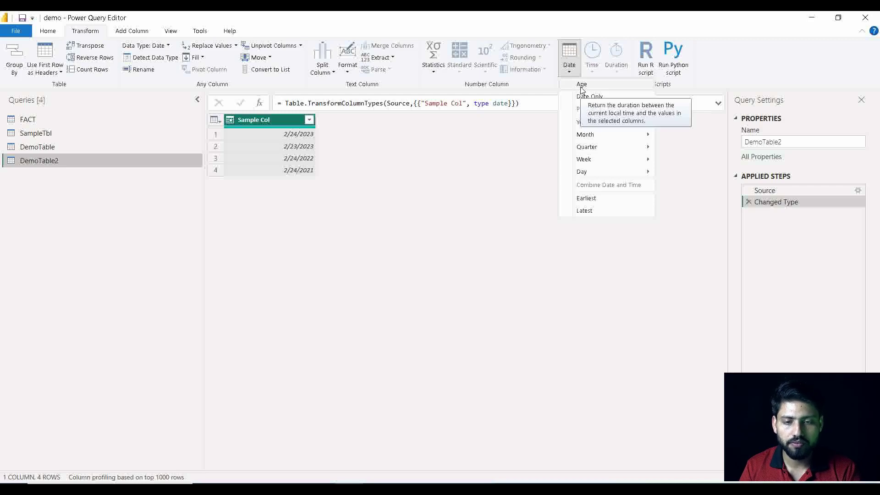
click(355, 221)
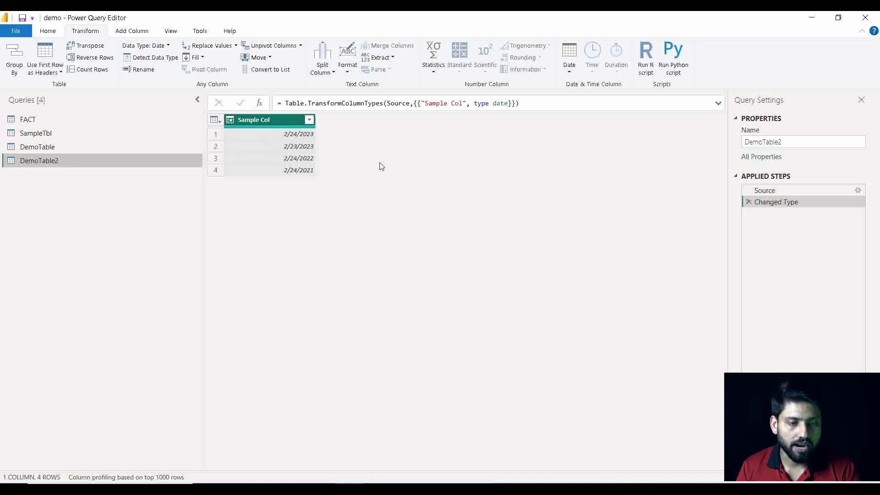
Delete the Changed Type step and set Sample Col's data type to Date
click(748, 202)
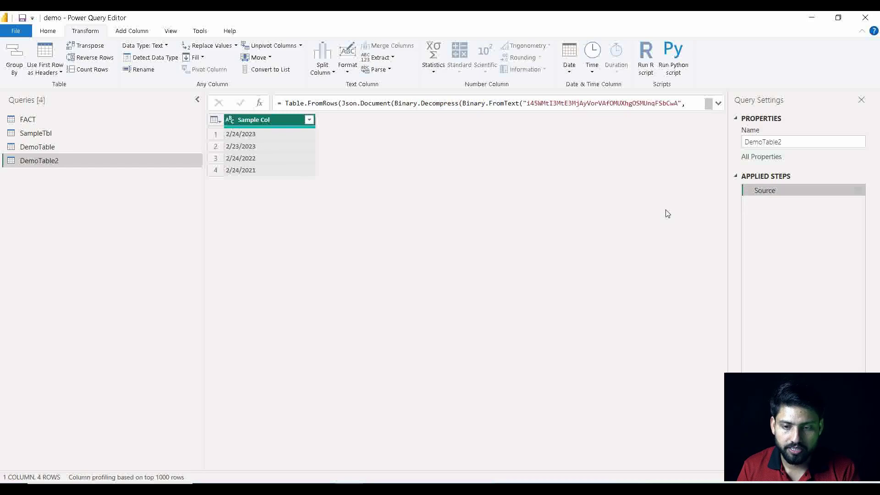
click(49, 32)
click(513, 46)
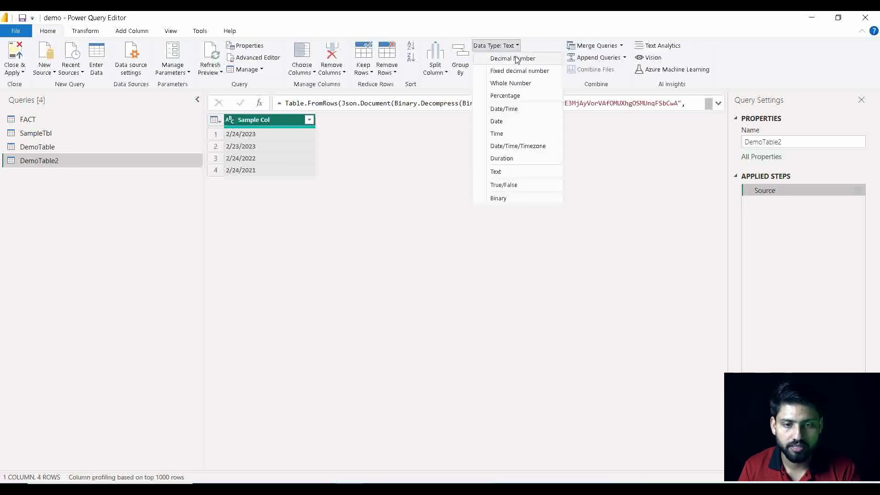
click(523, 122)
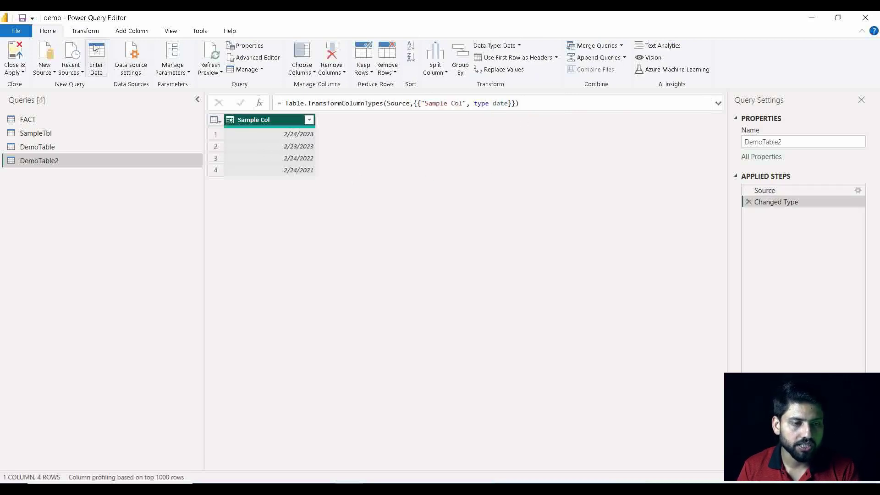
Convert Sample Col's dates into ages with Date > Age
click(85, 31)
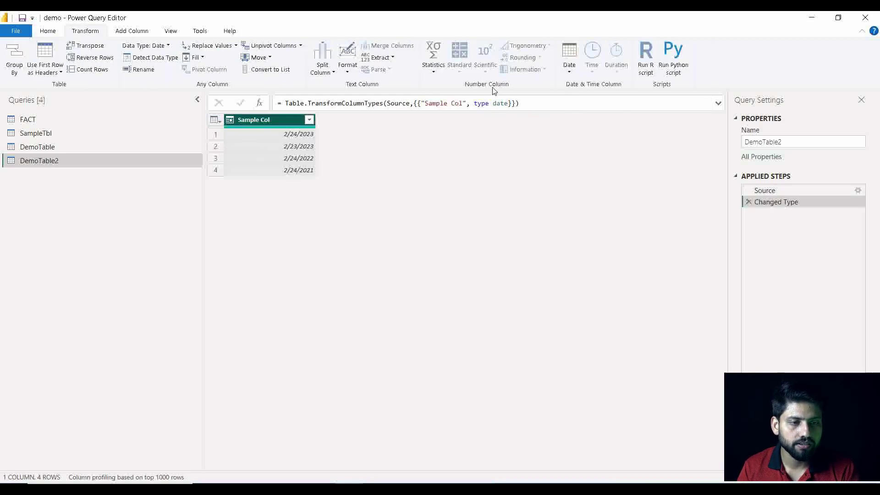
click(569, 62)
click(582, 85)
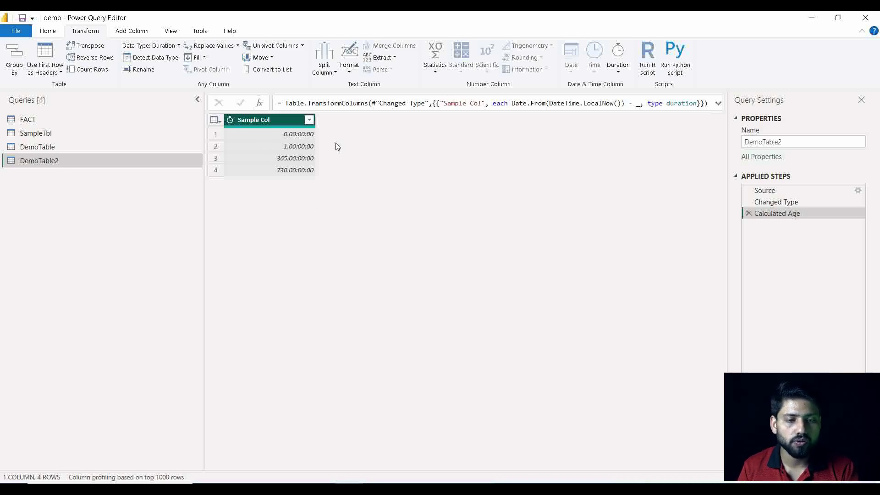
click(770, 203)
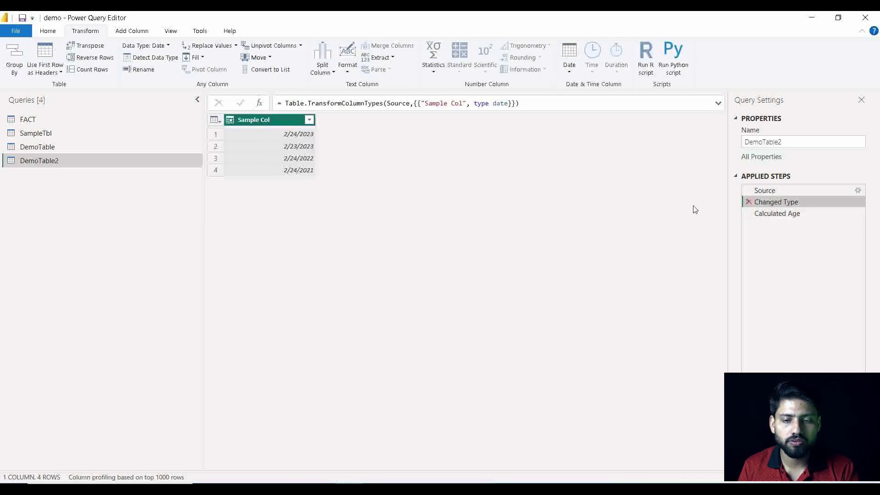
click(777, 213)
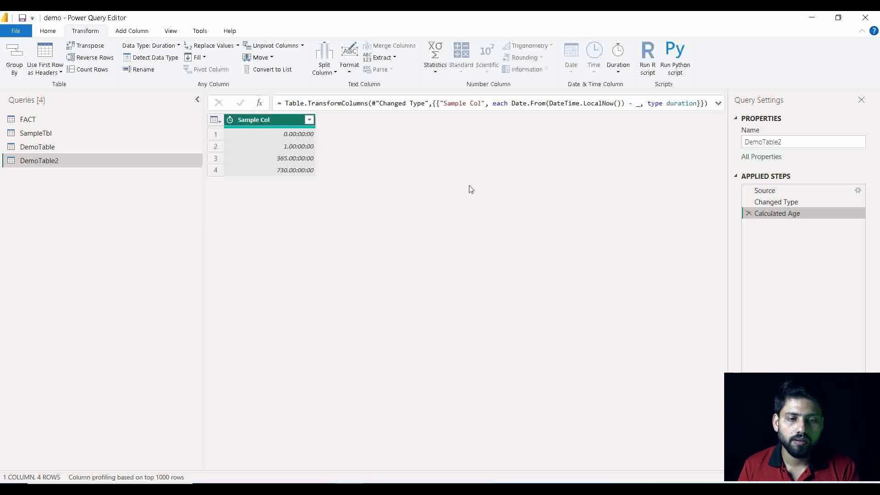
click(797, 204)
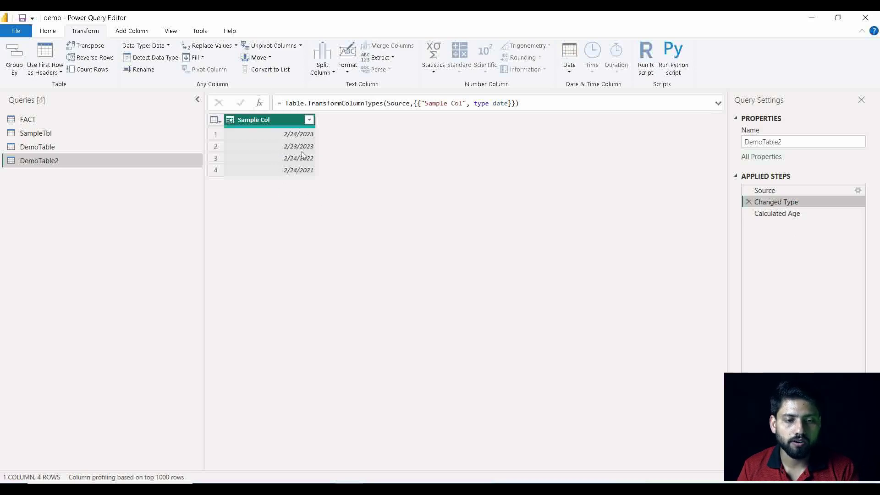
click(789, 214)
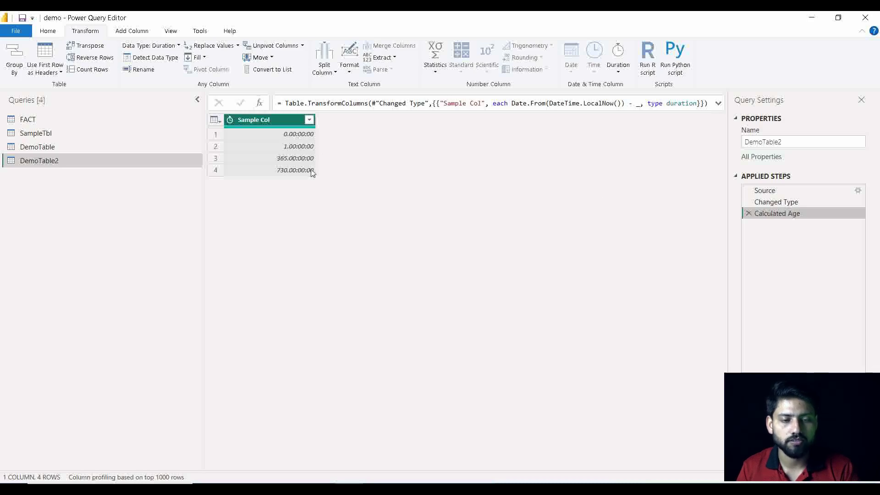
click(772, 202)
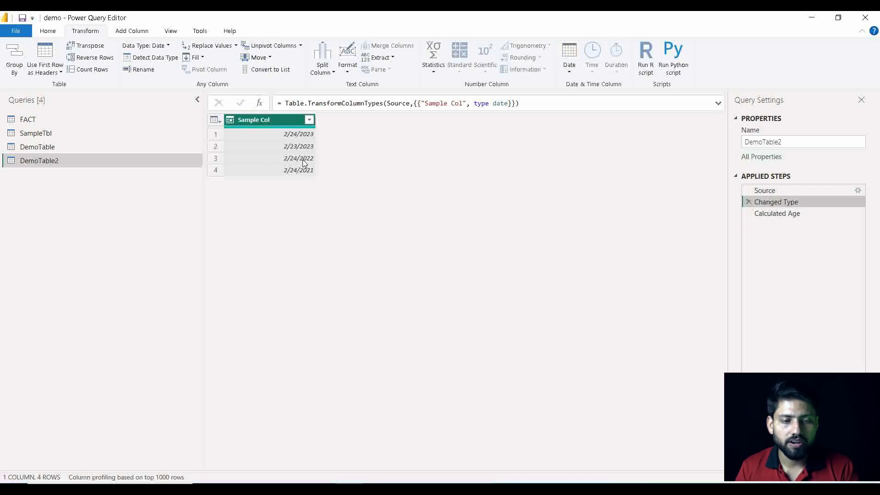
click(776, 213)
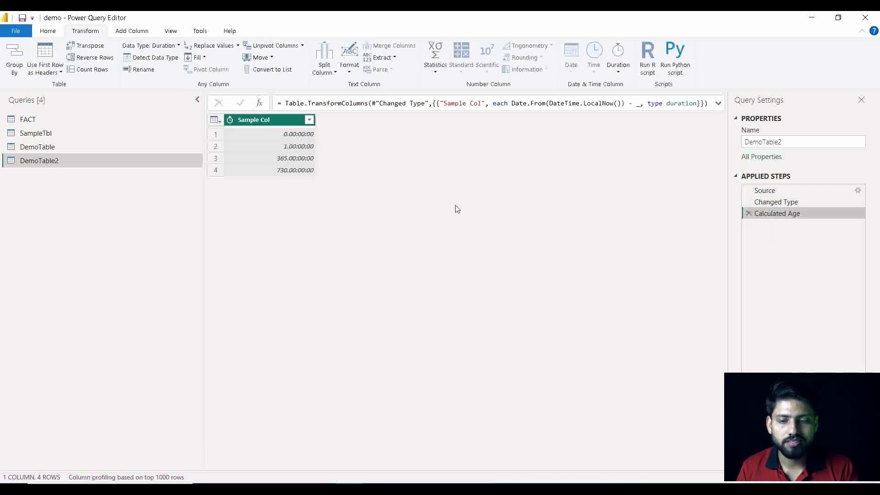